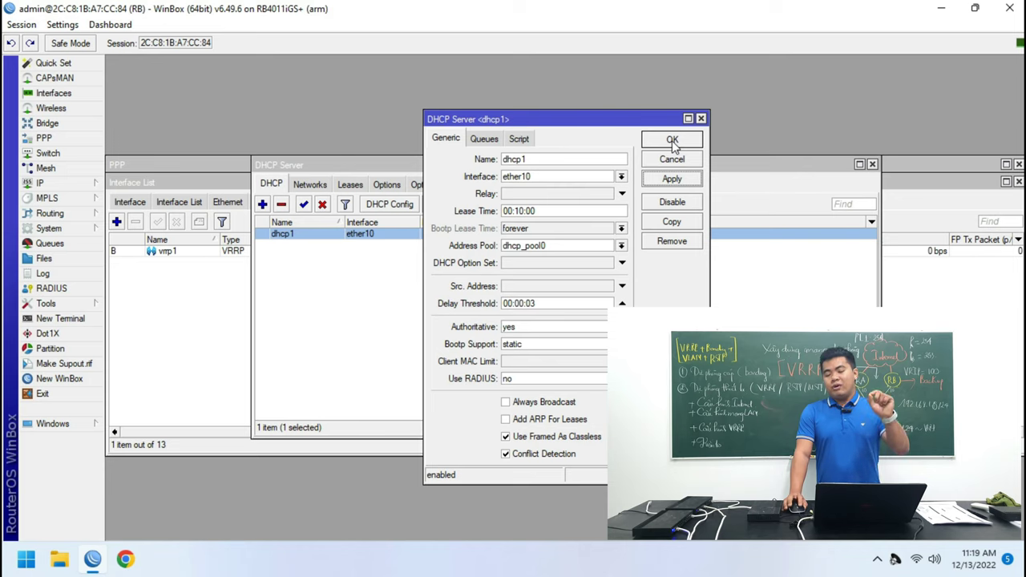
Confirm the dhcp1 DHCP server settings and close them.
click(673, 141)
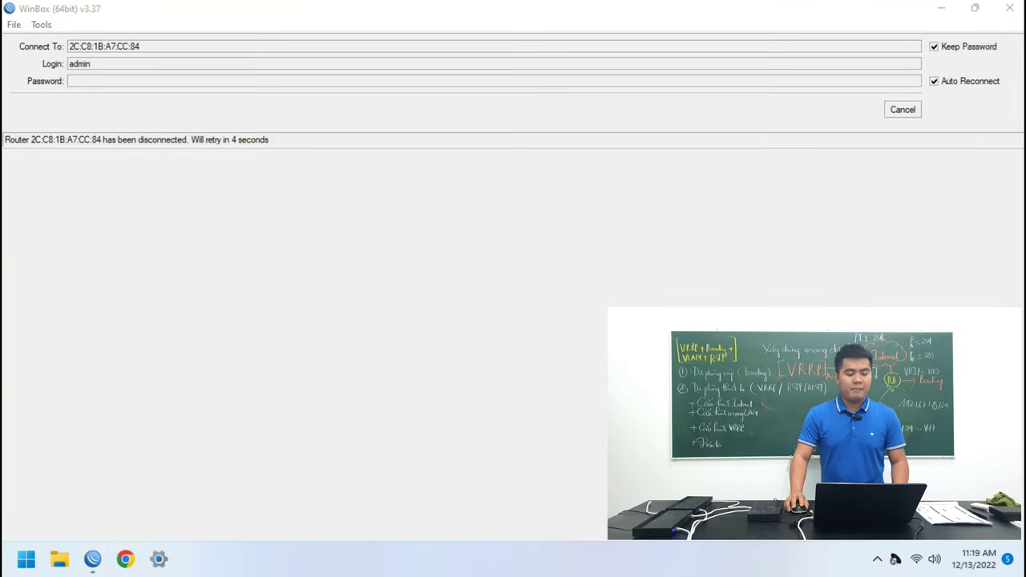
Switch to Windows Settings, open the additional network adapter options and examine the Ethernet connection's address, gateway and DHCP server details.
key(alt+Tab)
scroll(357, 455, down, 3)
click(349, 486)
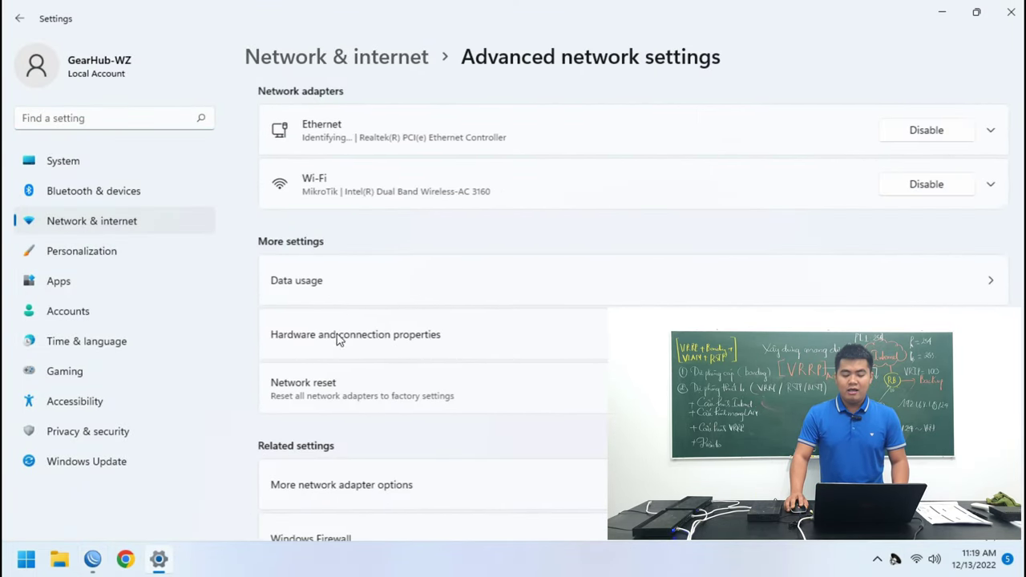
click(360, 489)
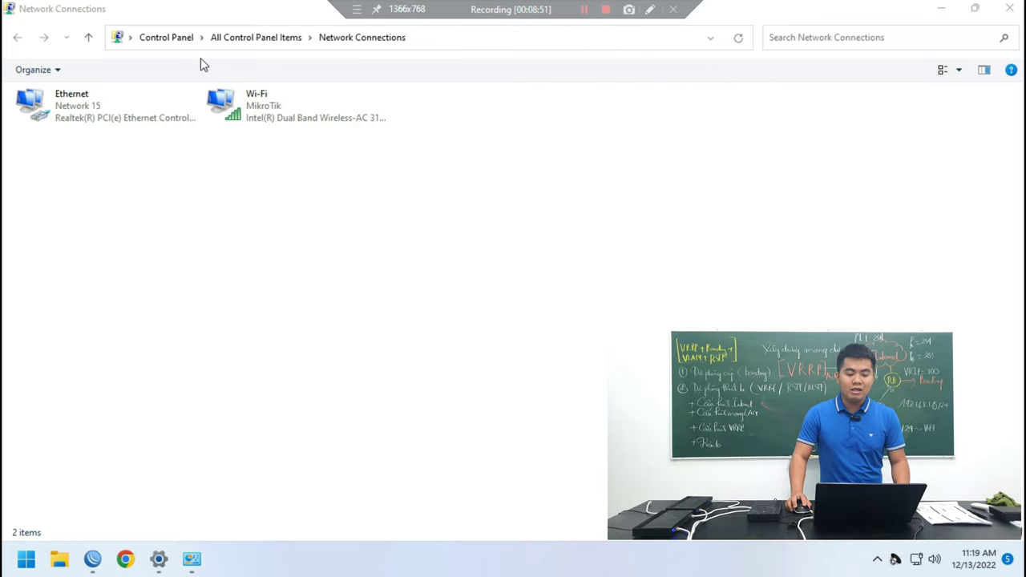
click(128, 104)
double_click(127, 98)
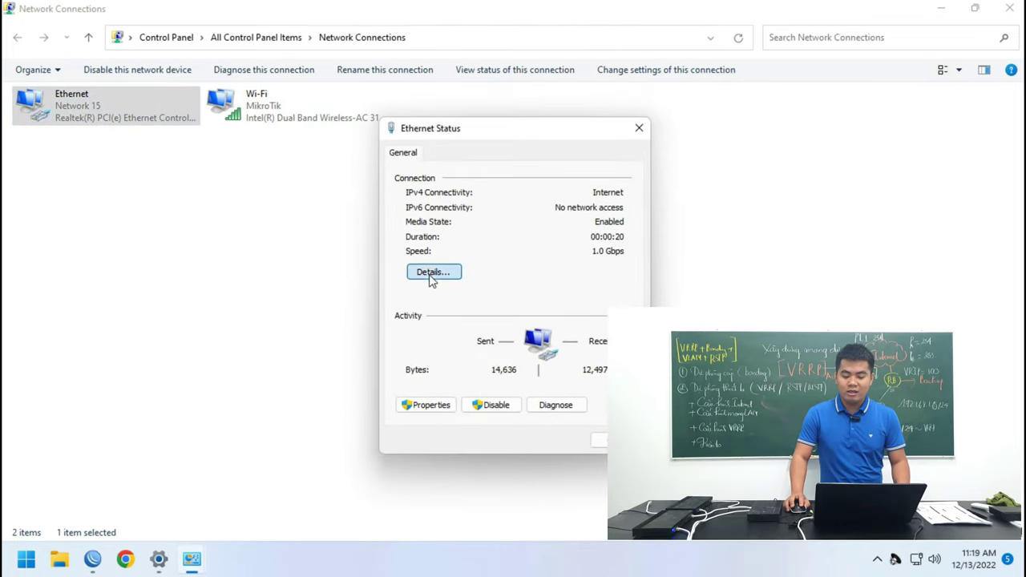
click(431, 272)
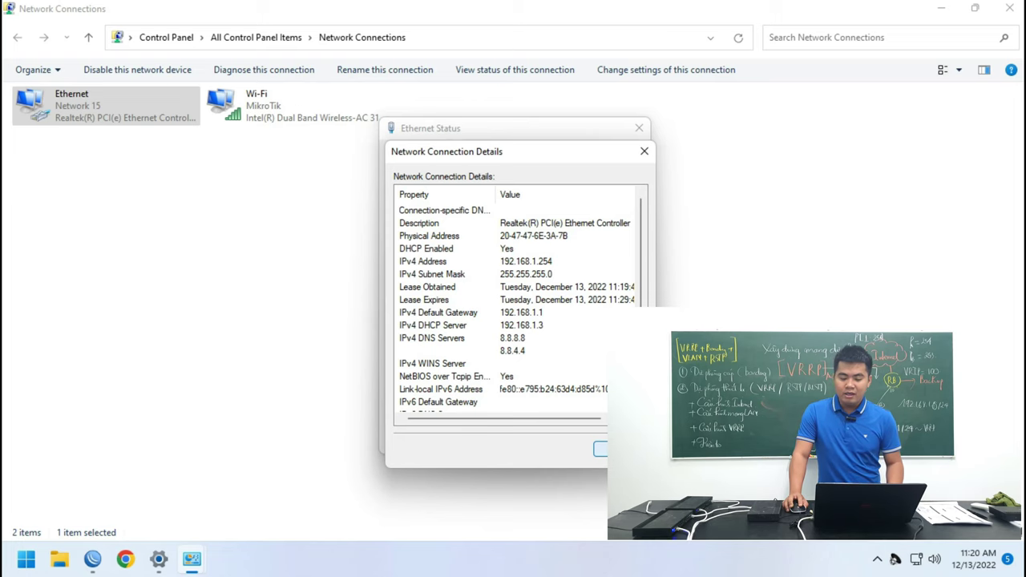
click(618, 449)
Return to WinBox, cancel the pending reconnection, connect to 192.168.1.2 without changing the password, and tile the session on one screen half.
click(94, 560)
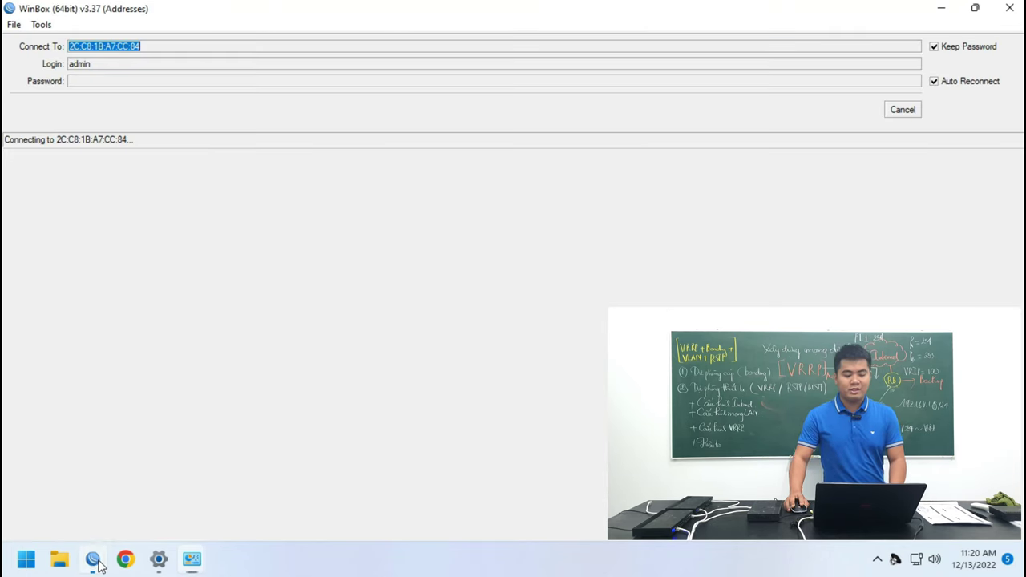
click(899, 112)
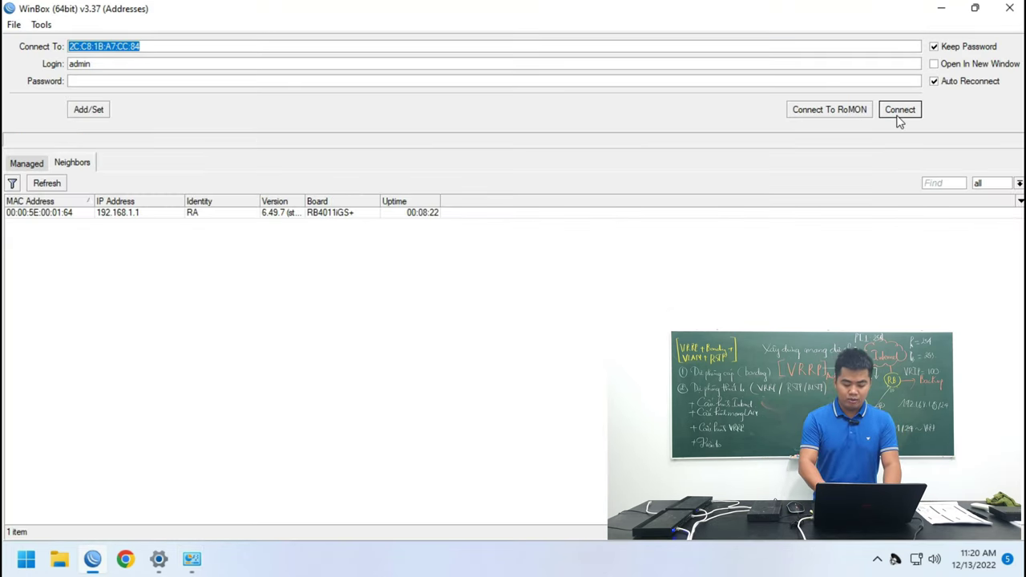
text(192.168.1.2)
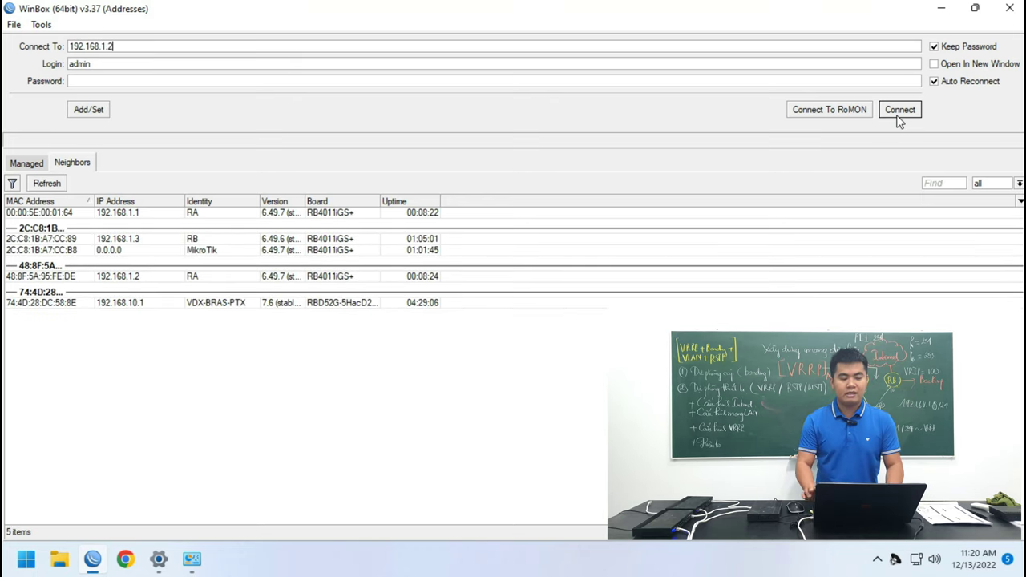
click(899, 115)
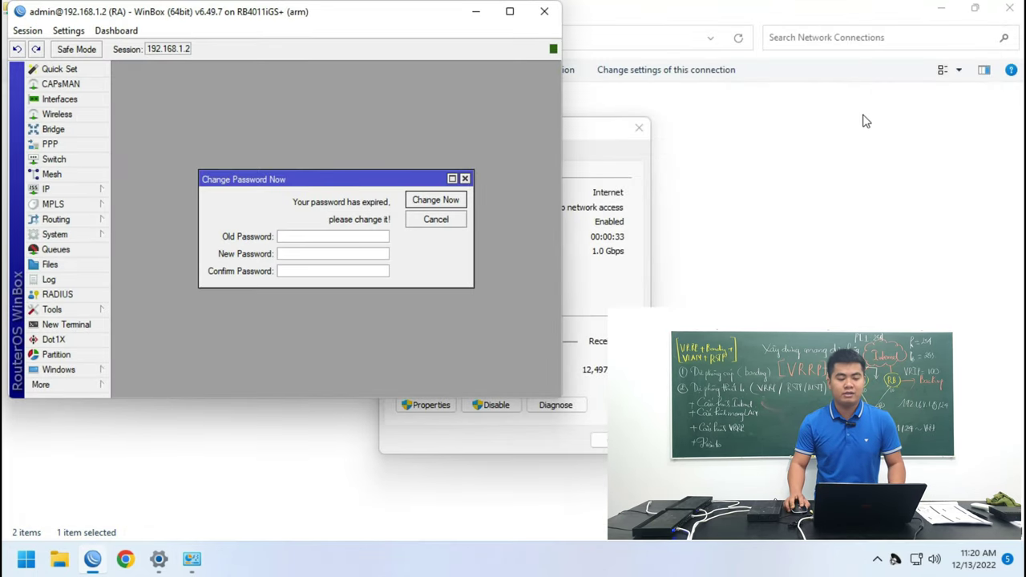
click(435, 220)
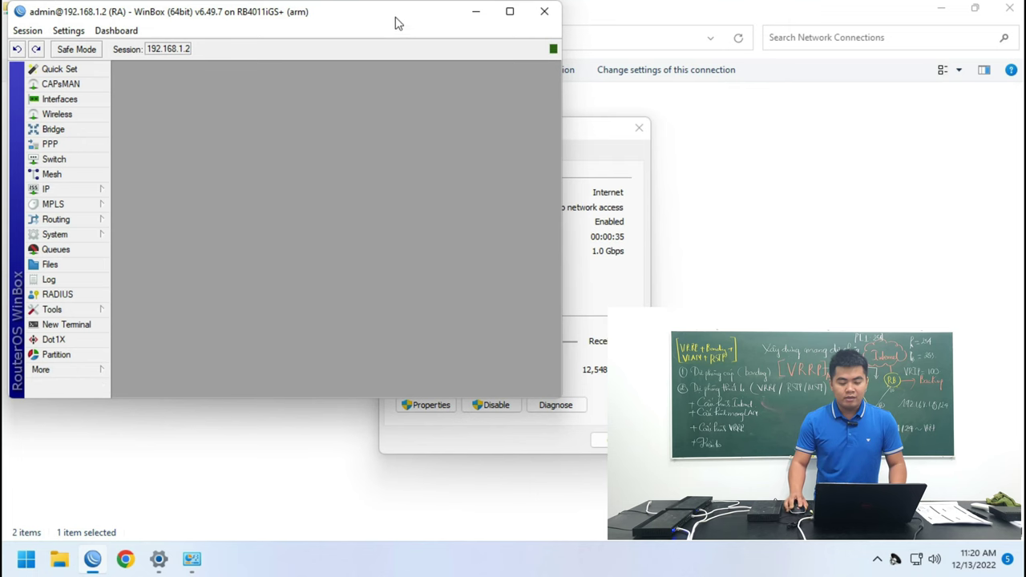
key(super+Left)
Launch a second WinBox, connect to 192.168.1.3 without changing the password, and tile it beside the first session.
key(super)
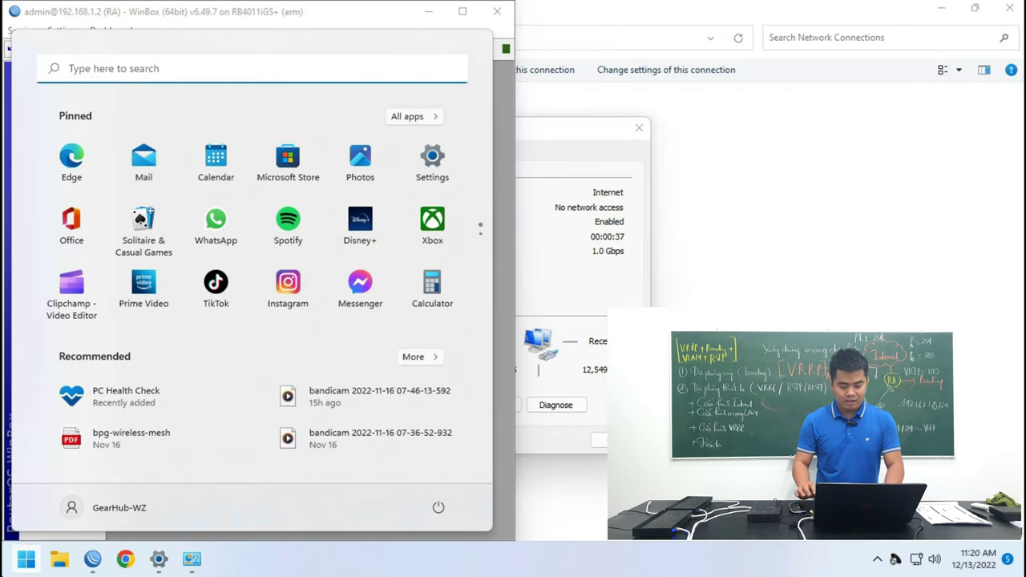
text(winbox)
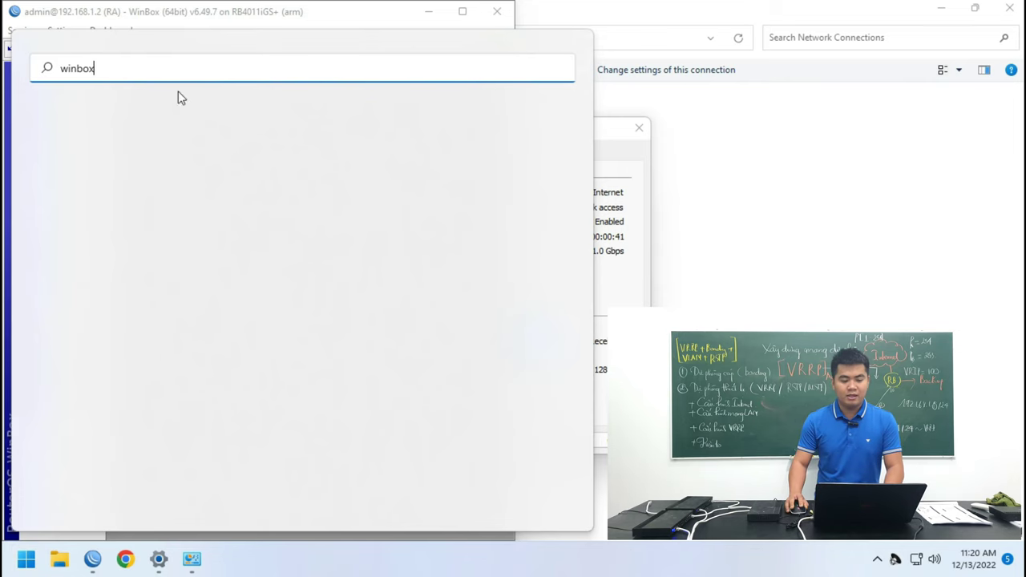
click(147, 186)
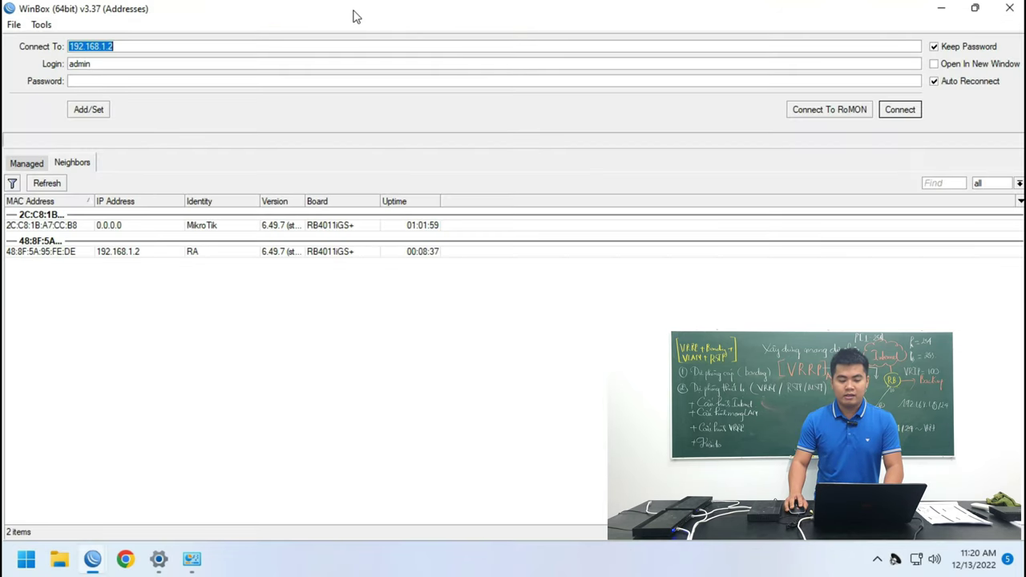
key(End)
key(BackSpace)
text(3)
key(Return)
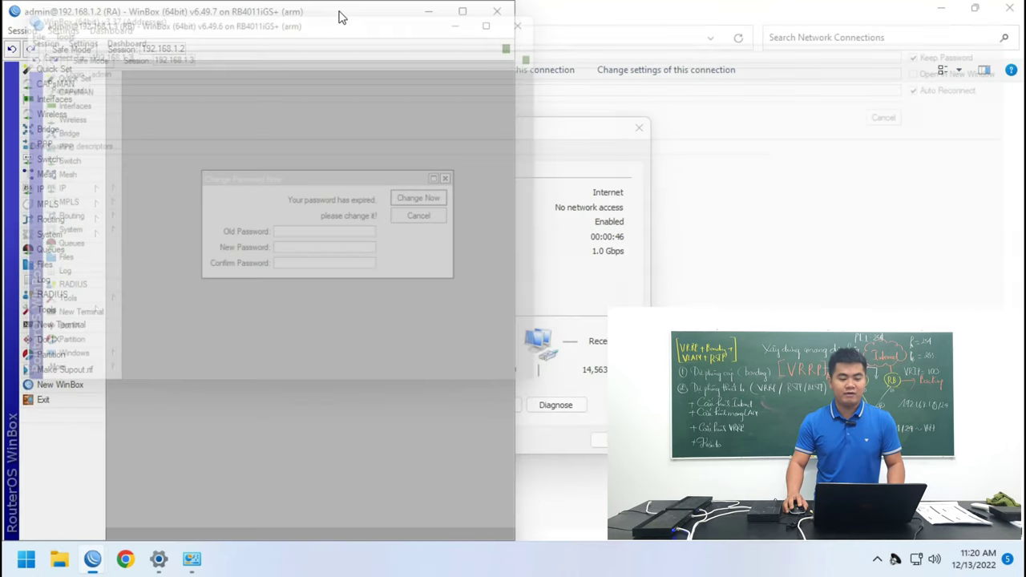
drag(335, 19, 1025, 161)
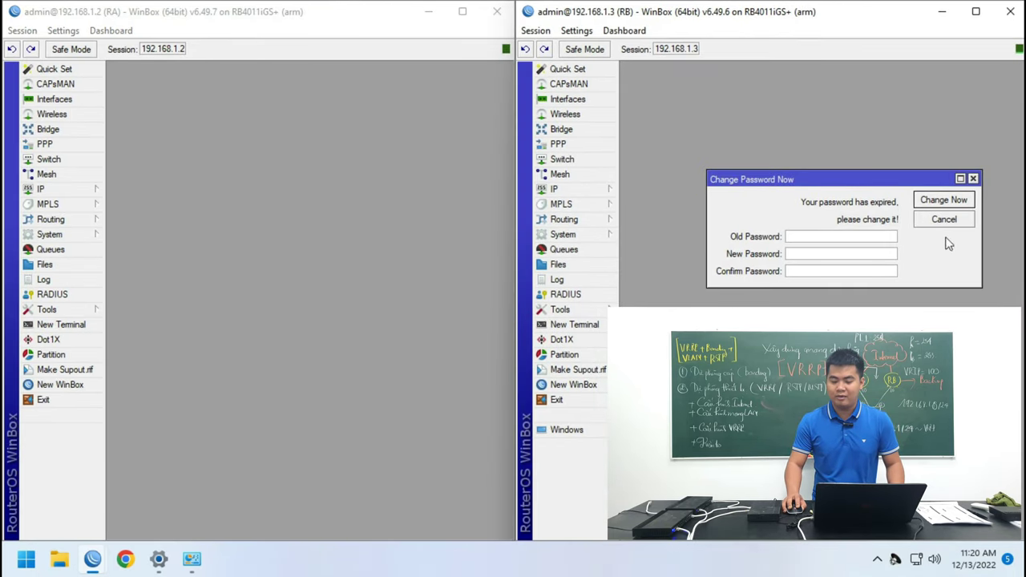
click(944, 219)
Show the VRRP interfaces of both routers RB and RA with their Tx and Rx traffic in view.
click(565, 98)
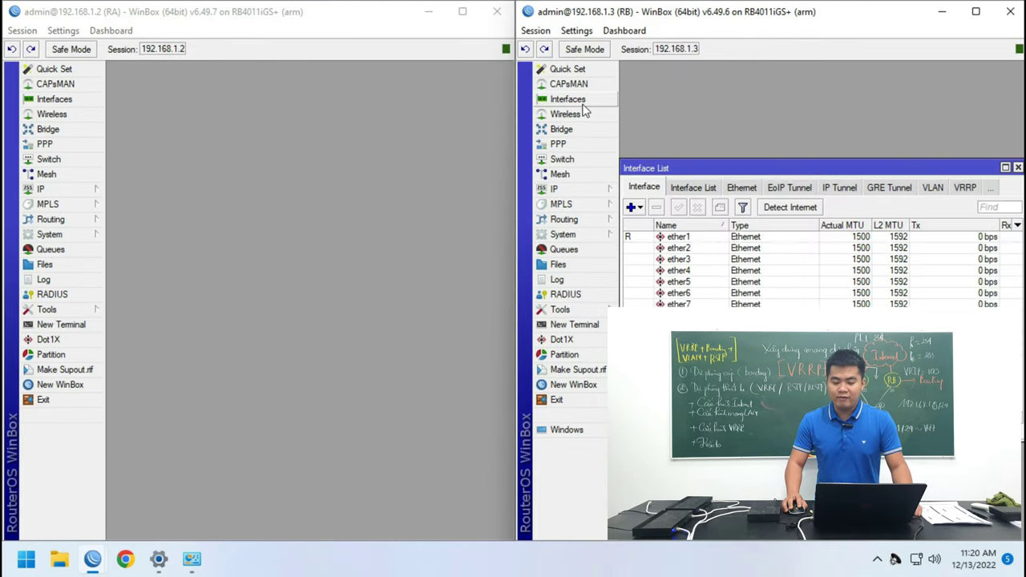
click(964, 187)
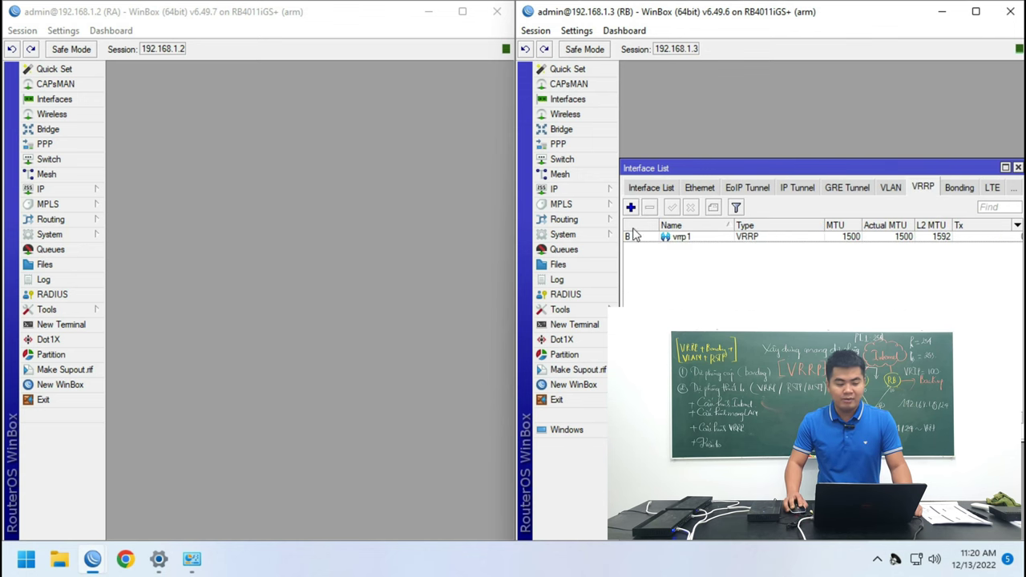
click(53, 98)
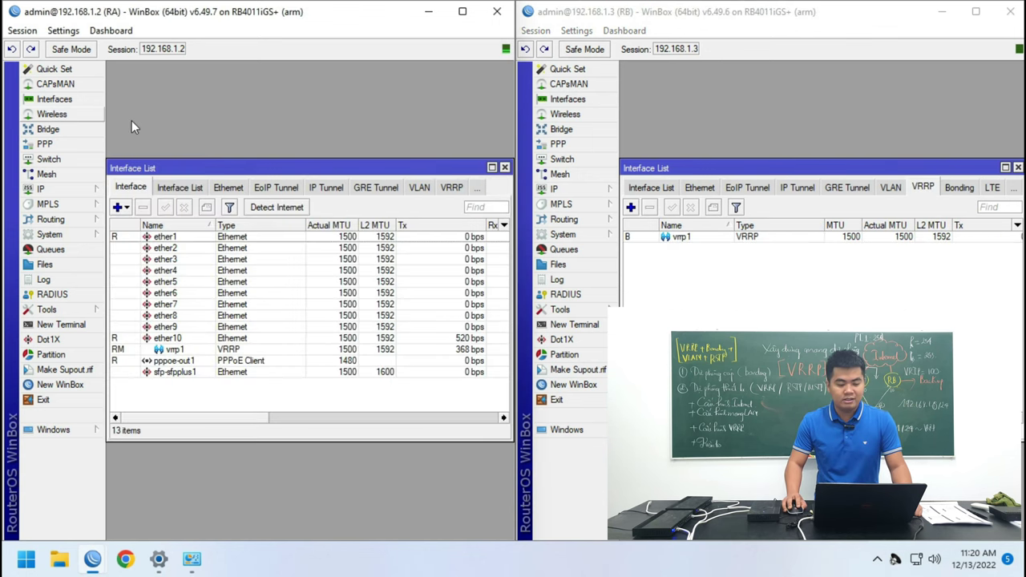
click(452, 187)
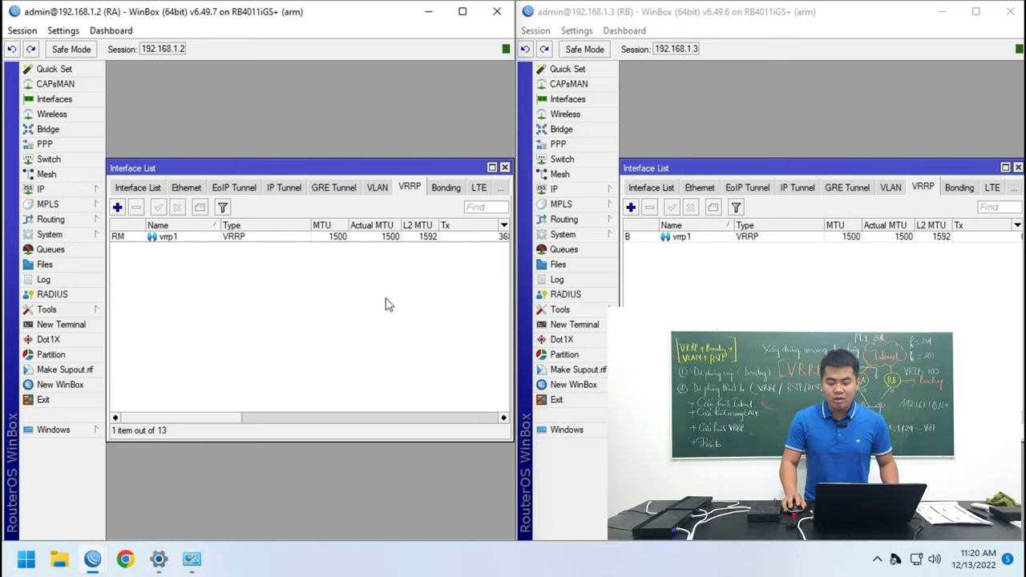
drag(212, 415, 278, 418)
drag(725, 417, 791, 417)
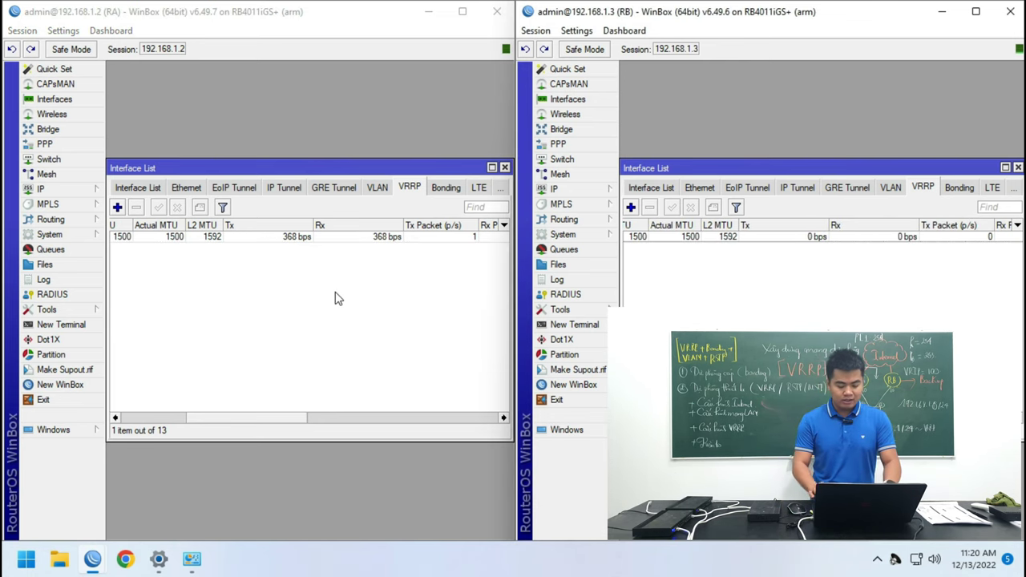
Start a continuous ping to 8.8.8.8 in Command Prompt and move its window below the VRRP traffic lists.
key(super+r)
text(cmd)
key(Return)
text(pin)
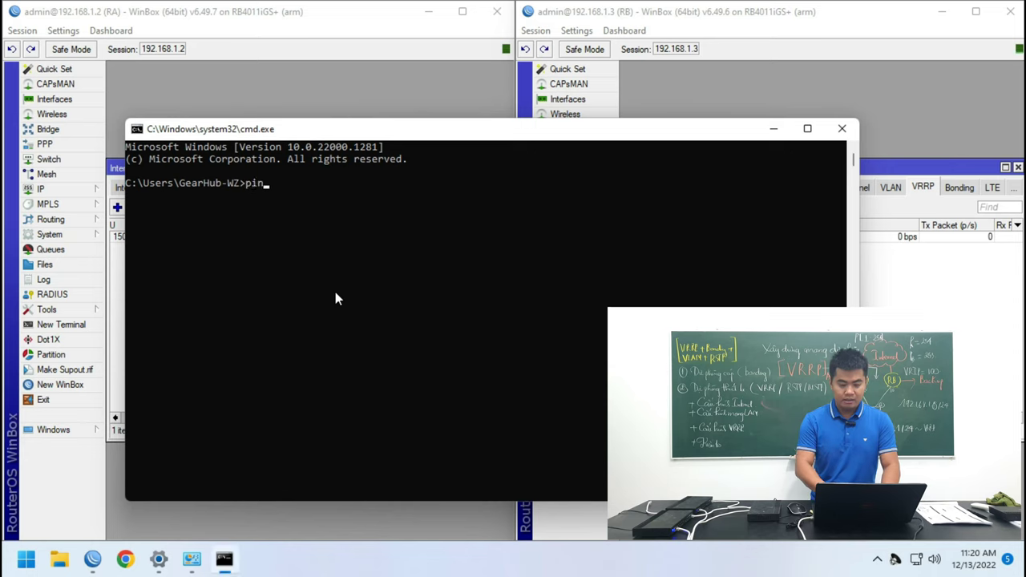
text(g 8.8.8.)
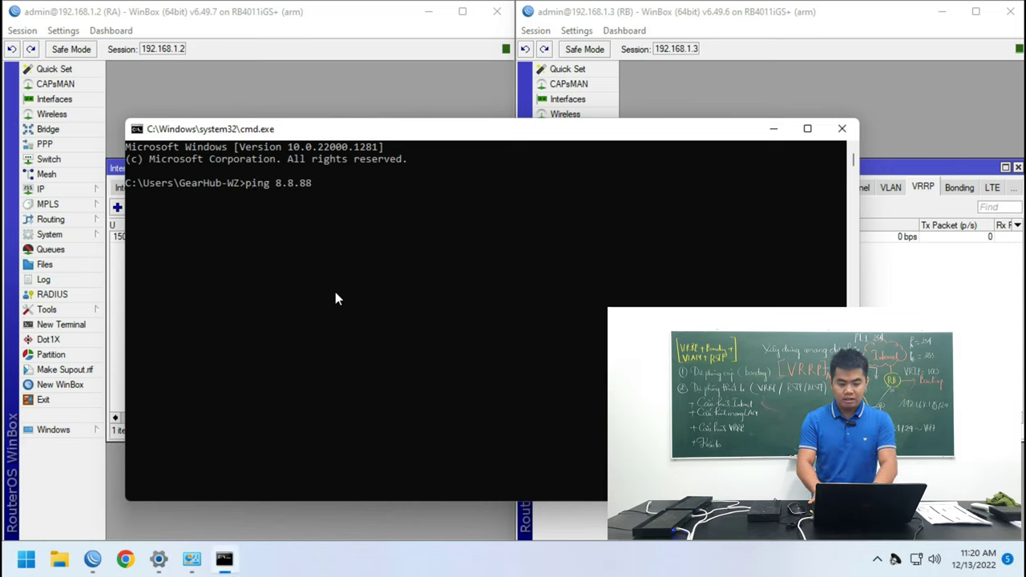
text(8 -t)
key(Return)
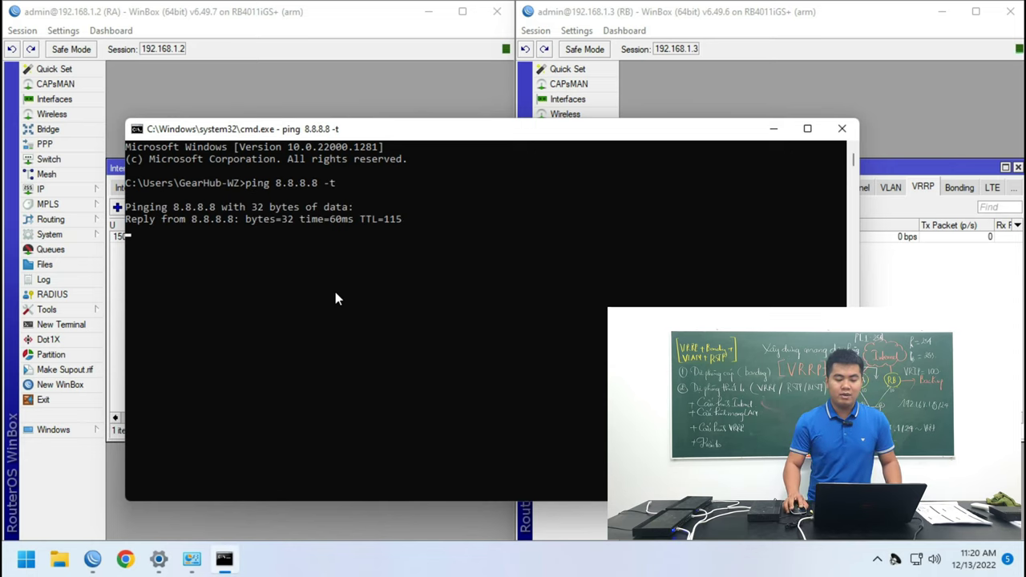
drag(352, 138, 473, 338)
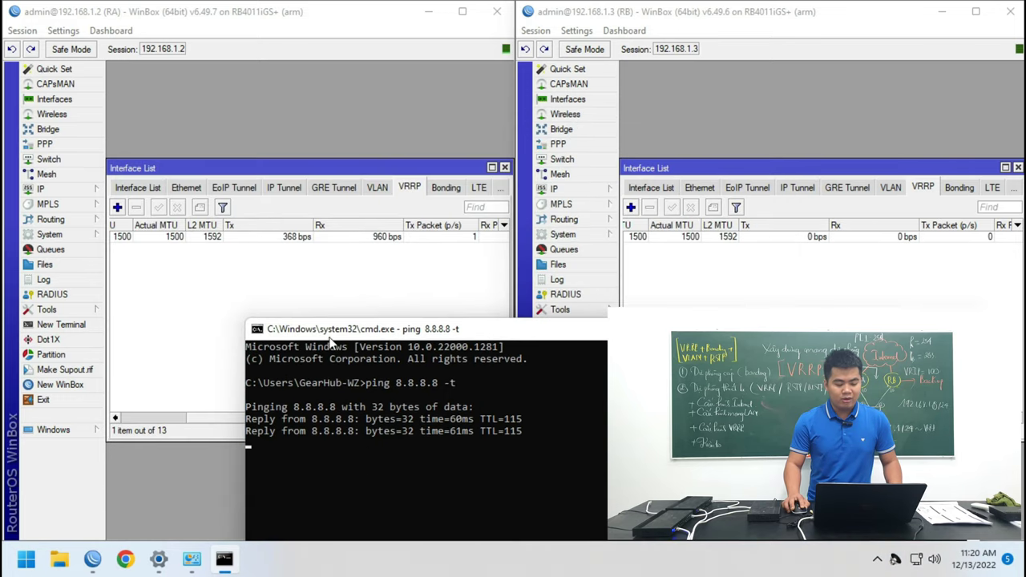
Run an internet speed test on fast.com in Chrome and shrink the browser window so both routers stay in view.
click(126, 561)
text(sp)
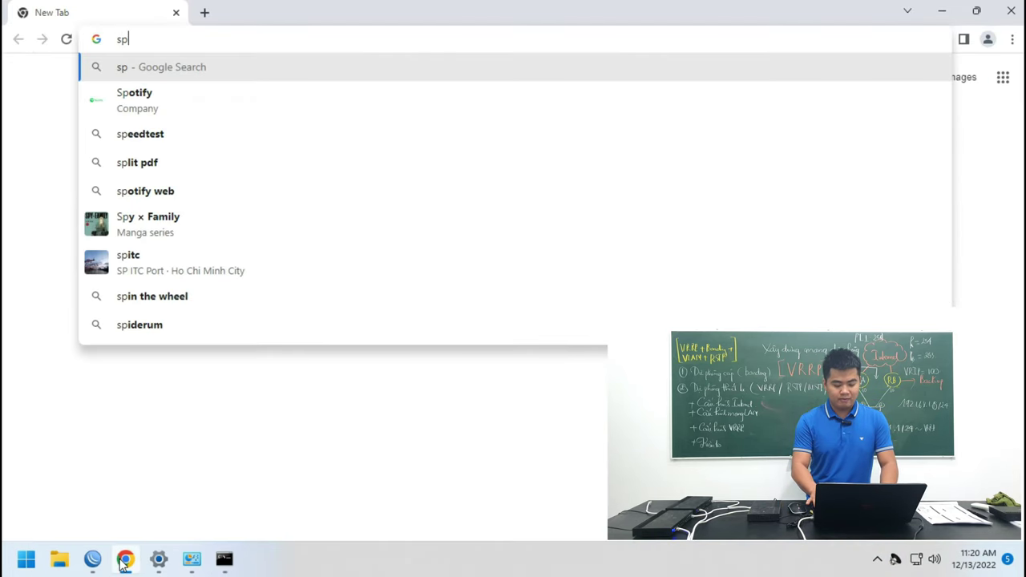
key(BackSpace)
key(BackSpace)
text(fast.com)
key(Return)
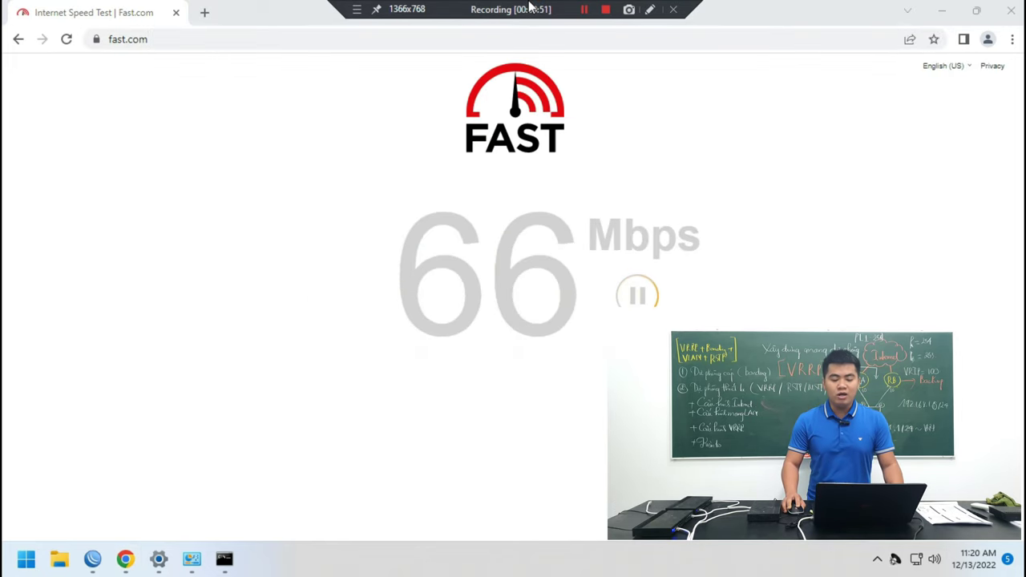
double_click(353, 22)
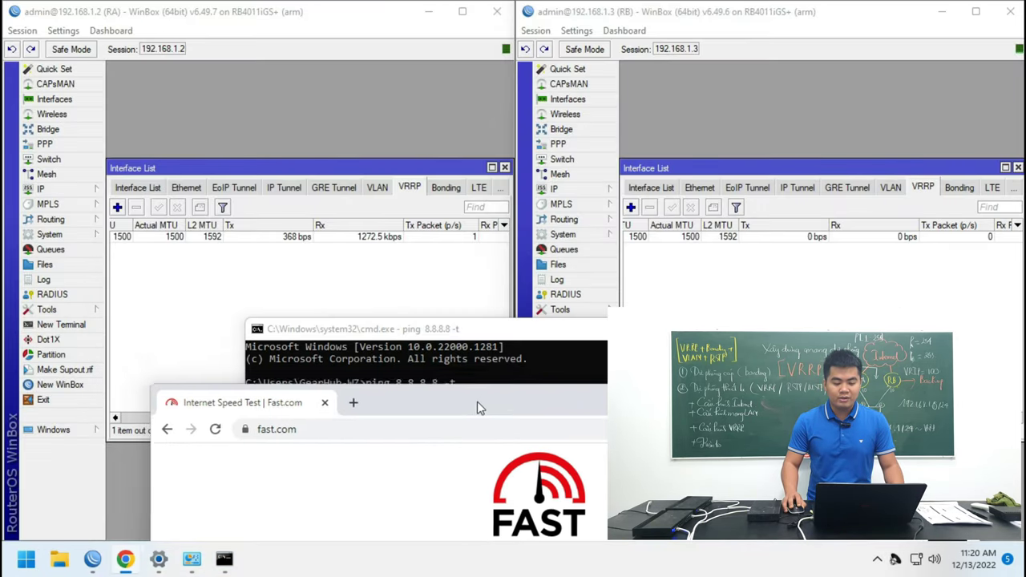
Examine the transmit and receive traffic of vrrp1 on router RA during the speed test.
click(399, 164)
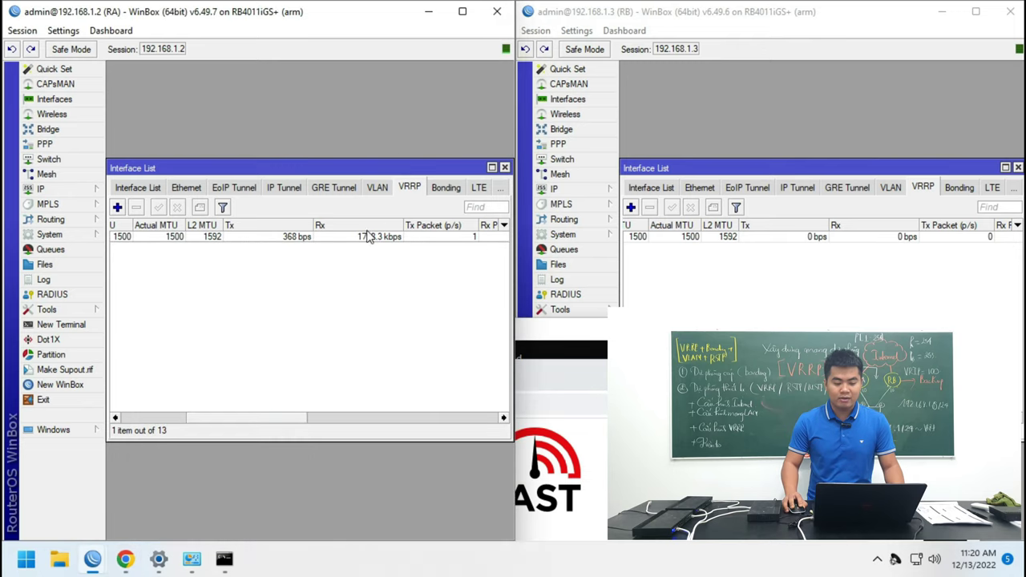
click(305, 237)
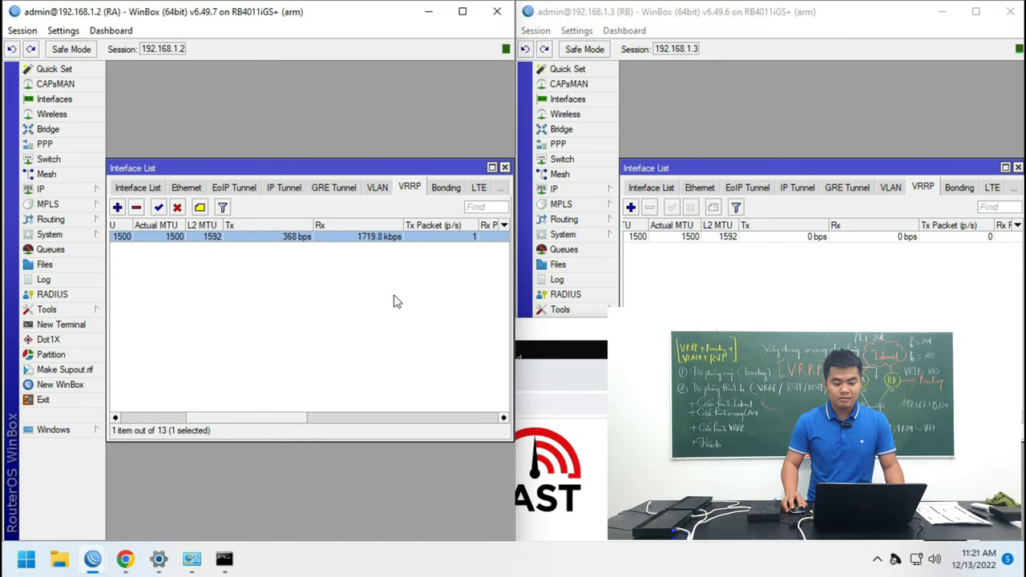
drag(205, 418, 250, 421)
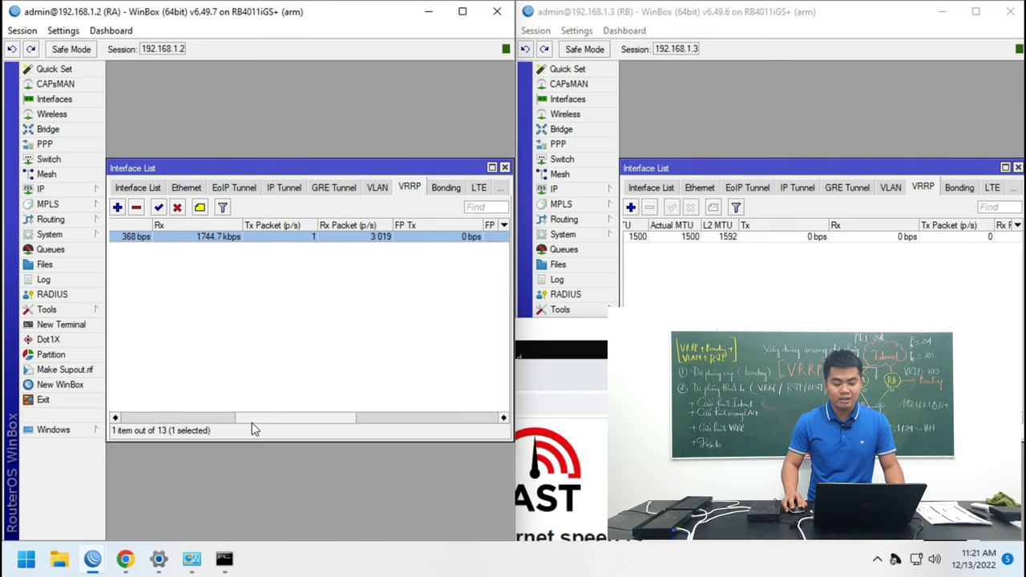
click(222, 419)
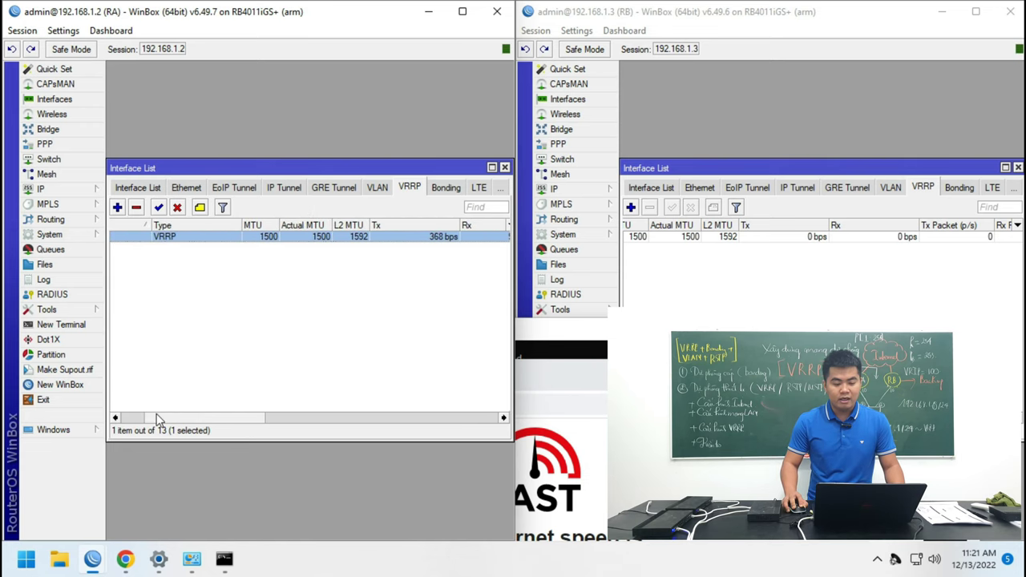
Check the VRRP and PPPoE client traffic in RA's full interface list, and bring the running ping into view.
click(142, 189)
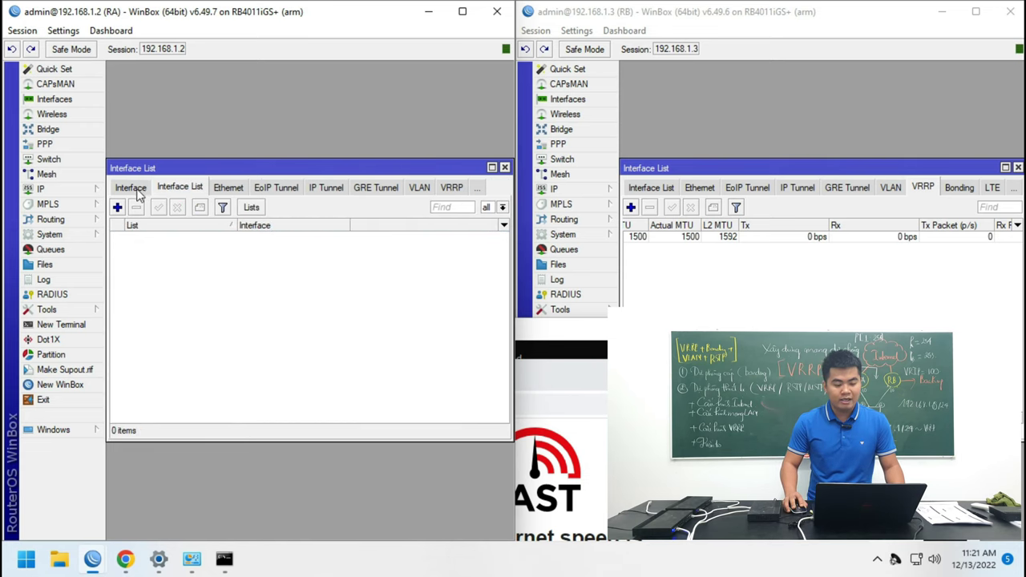
click(131, 188)
drag(257, 420, 303, 424)
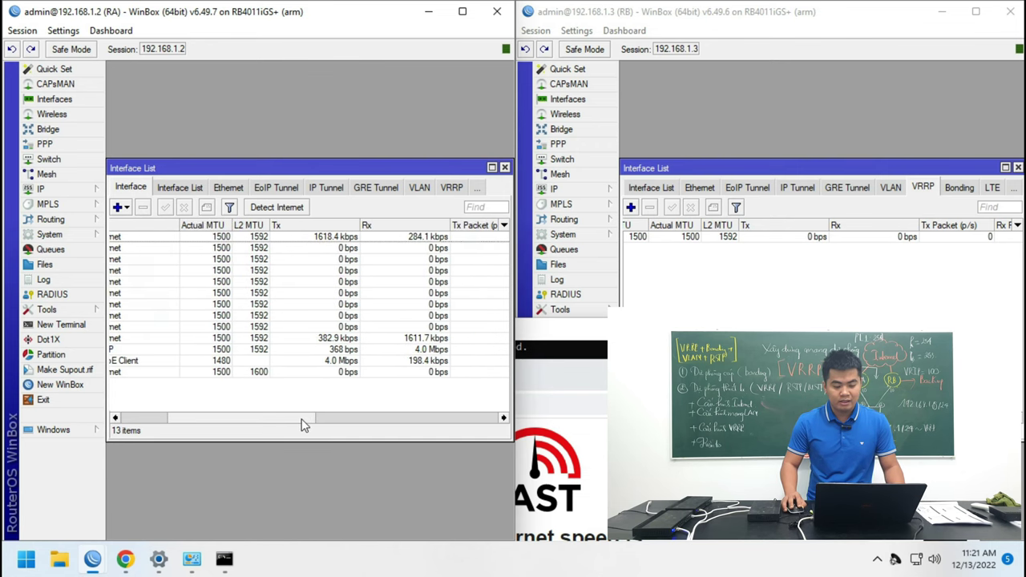
click(431, 350)
click(420, 363)
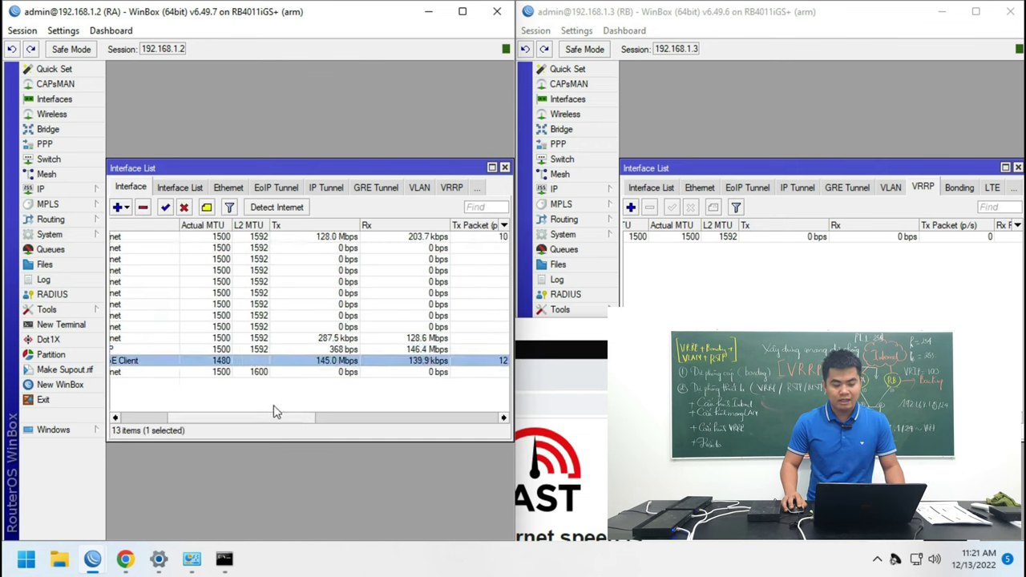
drag(561, 340, 478, 393)
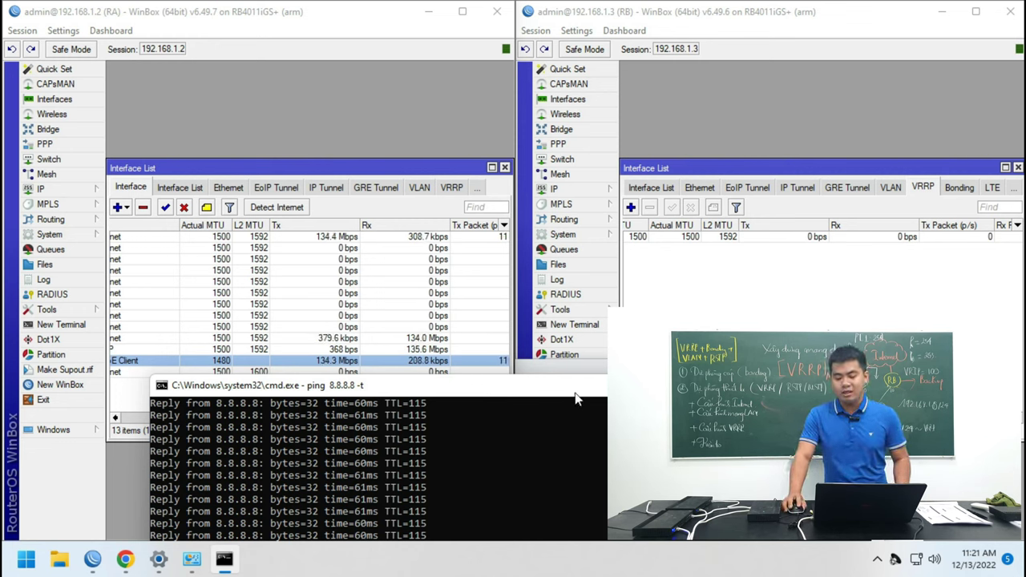
Compare the VRRP status flags of vrrp1 on router RB and router RA in their VRRP interface lists.
click(684, 290)
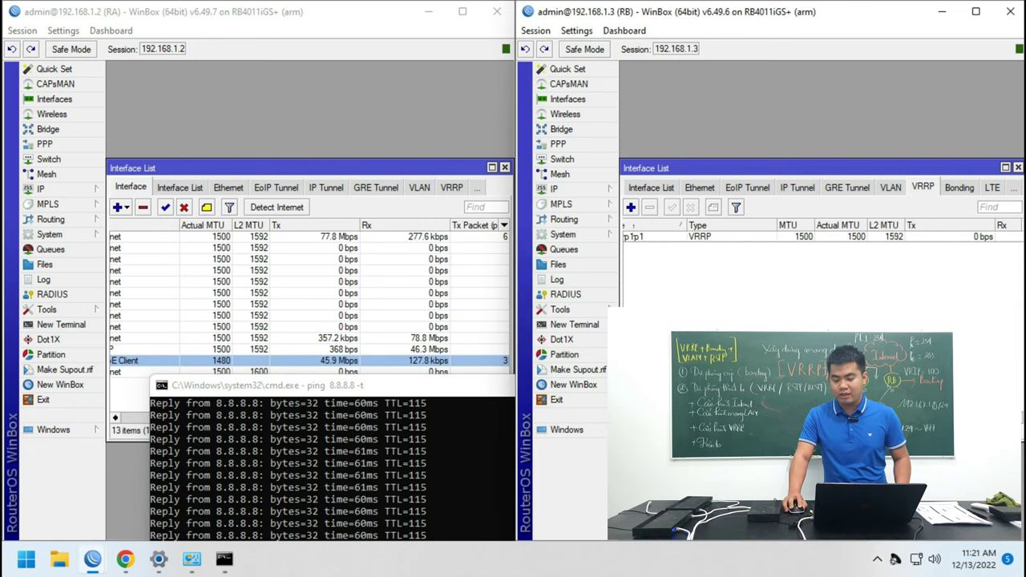
click(637, 238)
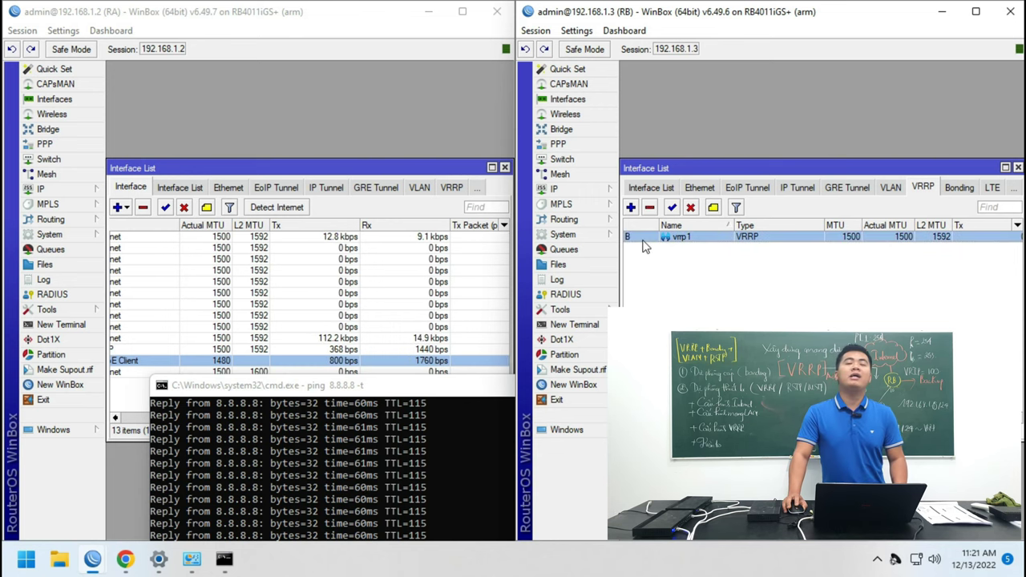
click(452, 188)
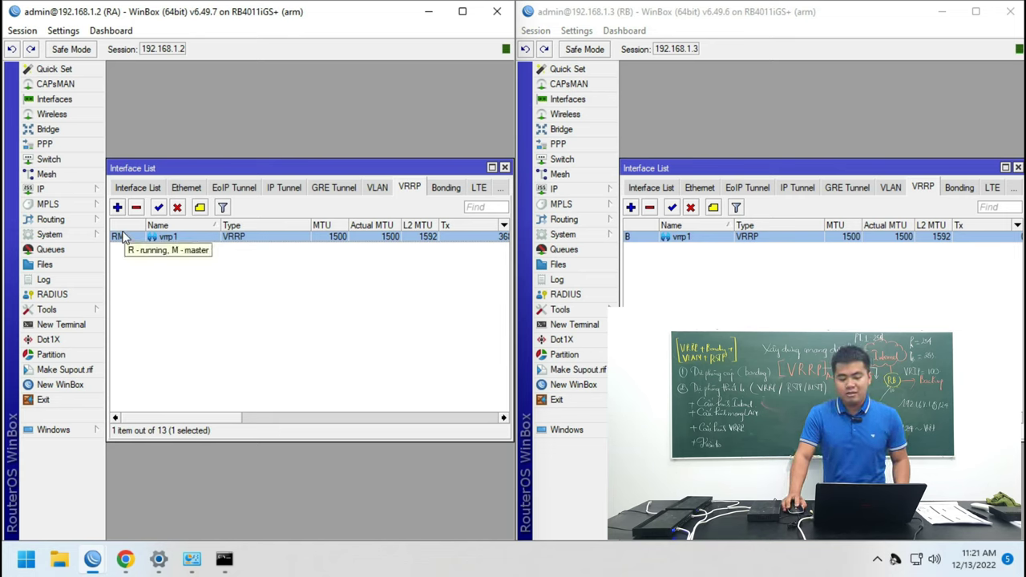
drag(215, 422, 250, 418)
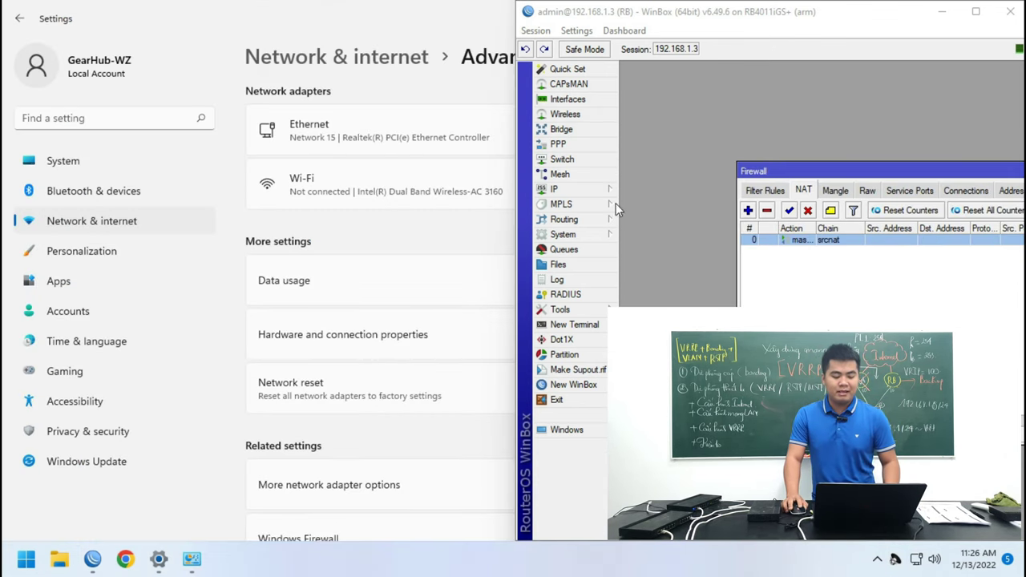
Open Chrome and run an internet speed test on fast.com.
click(125, 560)
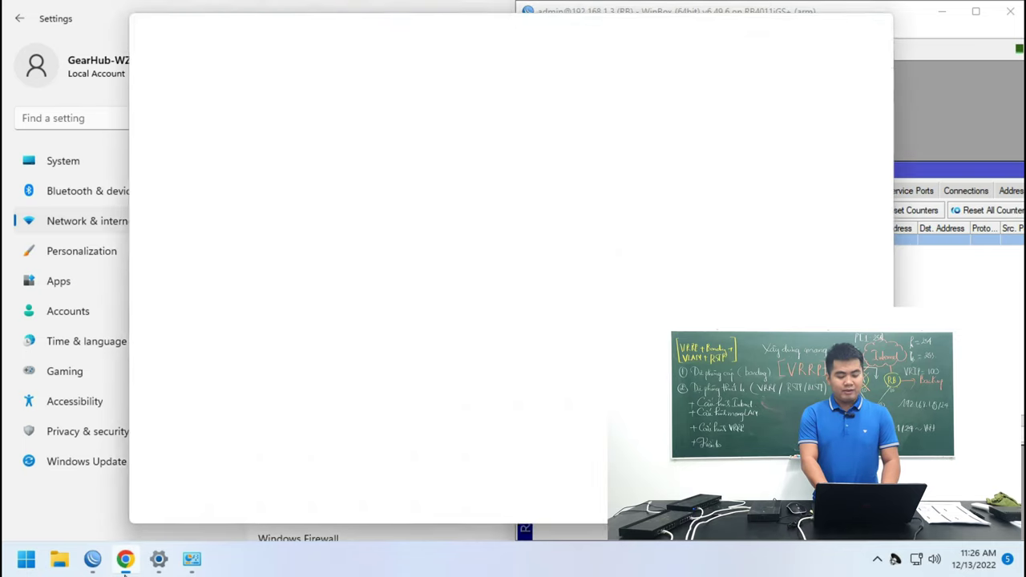
text(fa)
key(Return)
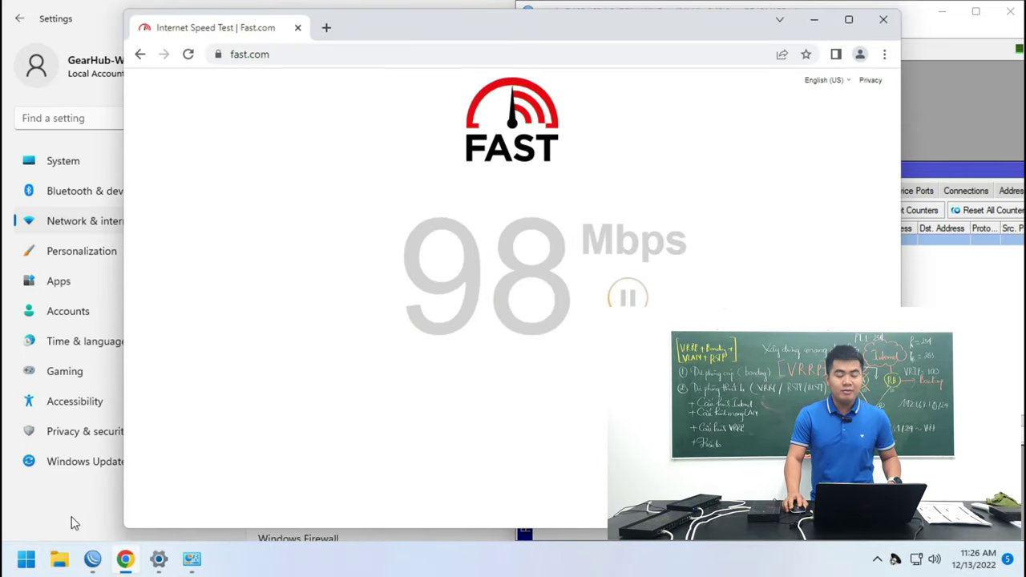
Open router RB's interface list and check the status flags of vrrp1 in its VRRP list.
click(922, 42)
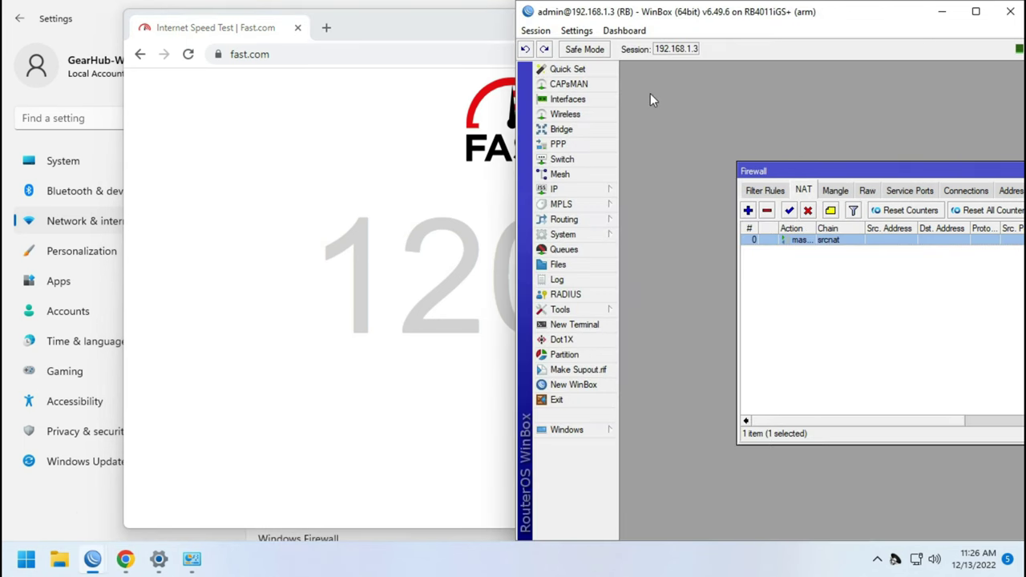
click(569, 99)
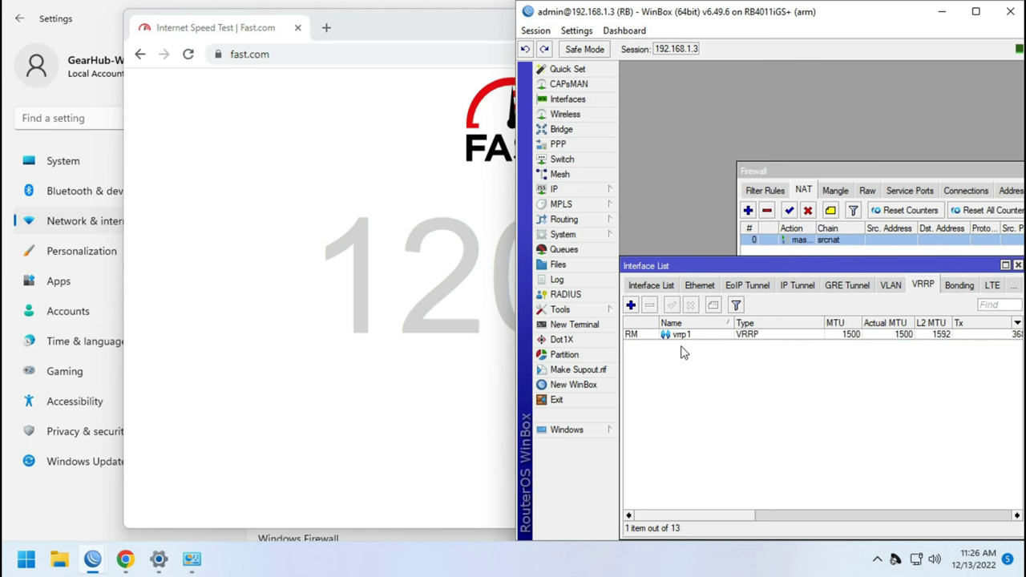
click(574, 324)
click(596, 105)
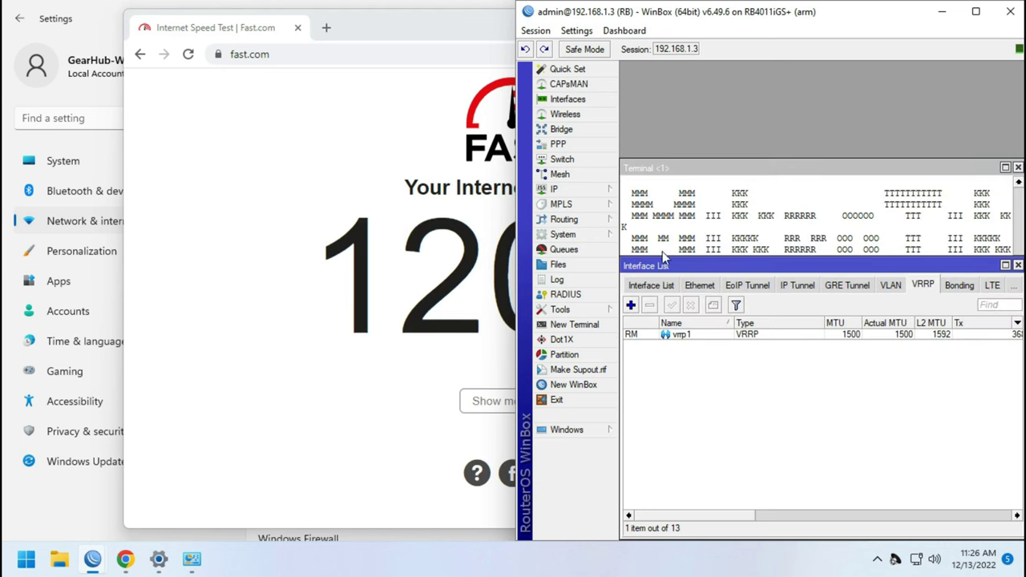
click(660, 337)
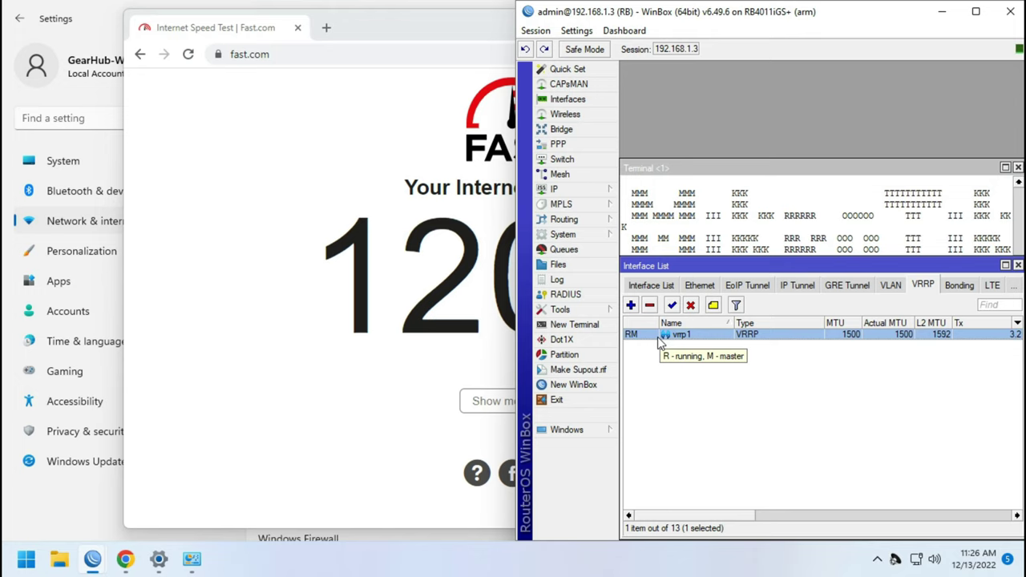
click(321, 27)
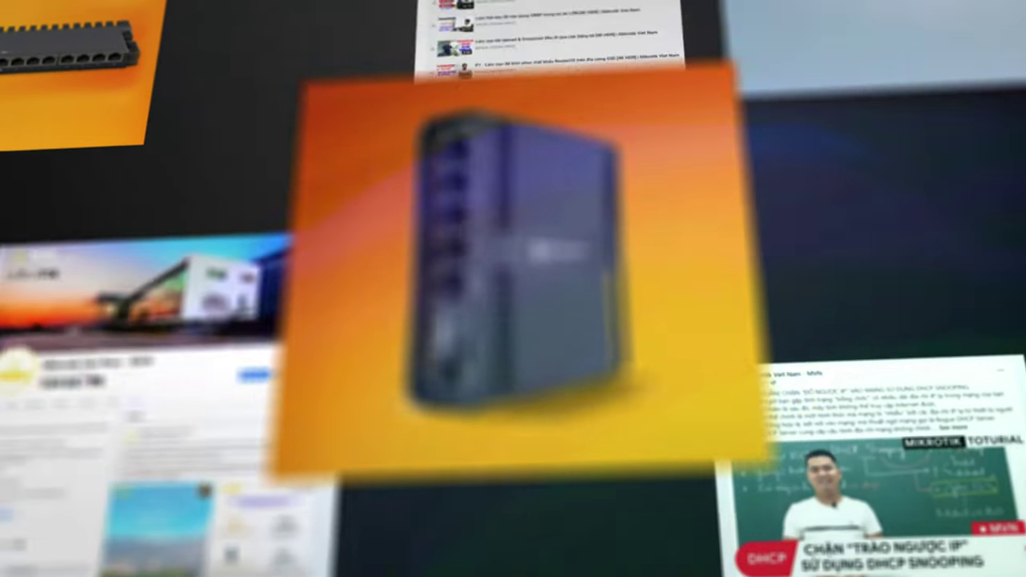